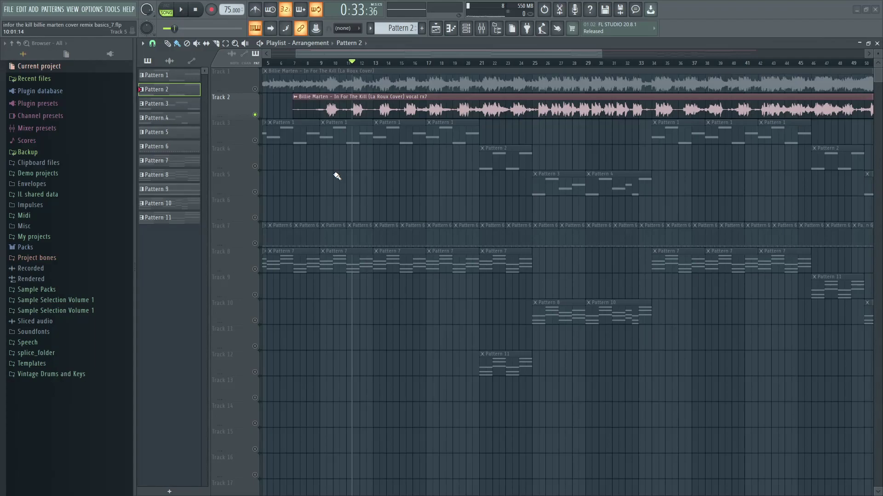
- Solo Track 1 with the full original song and play it from the current position to hear the unseparated mix
{"action": "left_click_drag", "start_coordinate": [360, 52], "coordinate": [338, 56]}
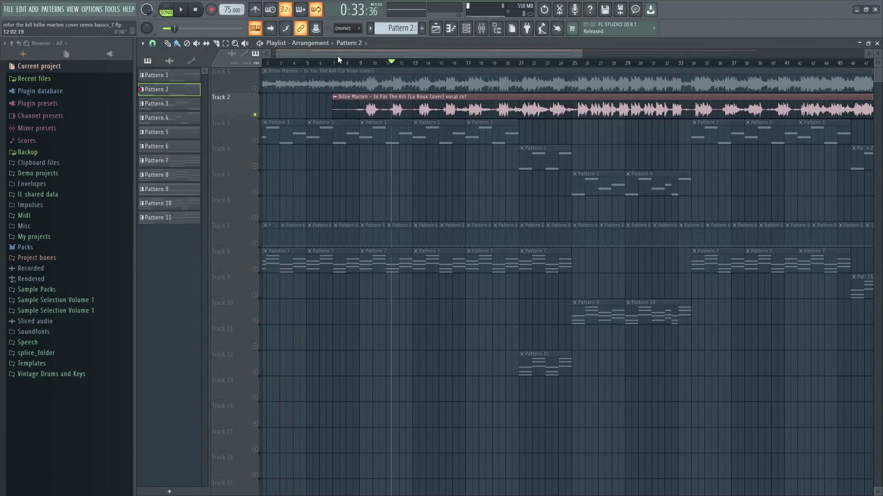
{"action": "right_click", "coordinate": [252, 84]}
{"action": "left_click", "coordinate": [244, 83]}
{"action": "right_click", "coordinate": [255, 89]}
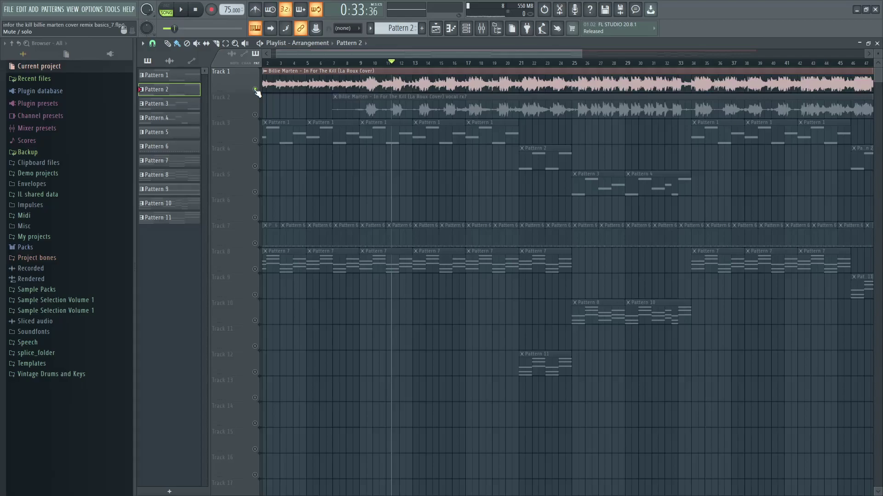
{"action": "key", "text": "space"}
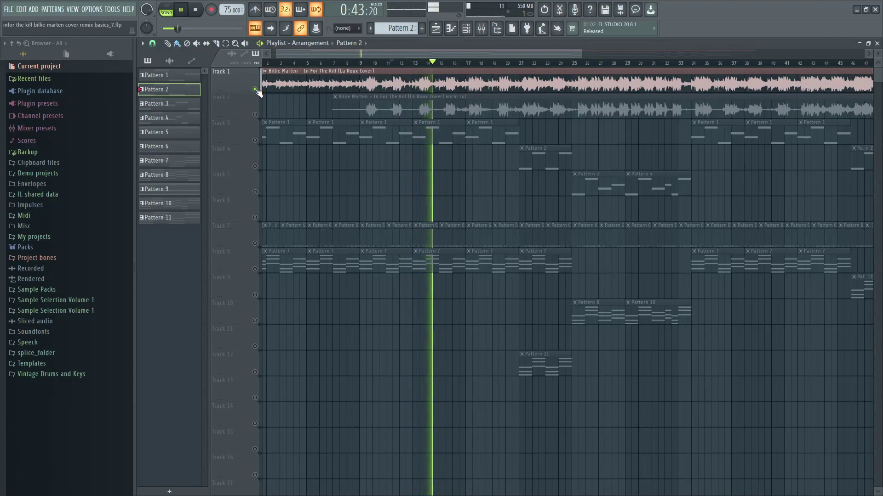
{"action": "key", "text": "space"}
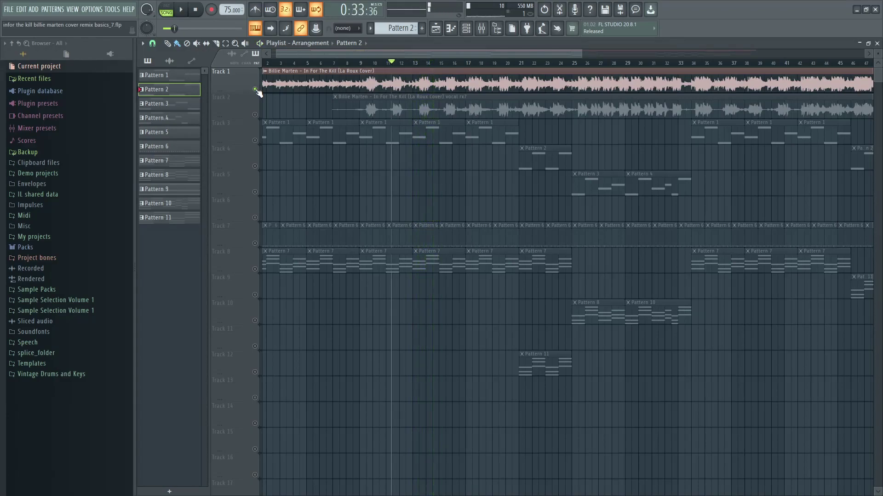
- Solo Track 2 with the extracted vocal and play it from the current position
{"action": "right_click", "coordinate": [255, 115]}
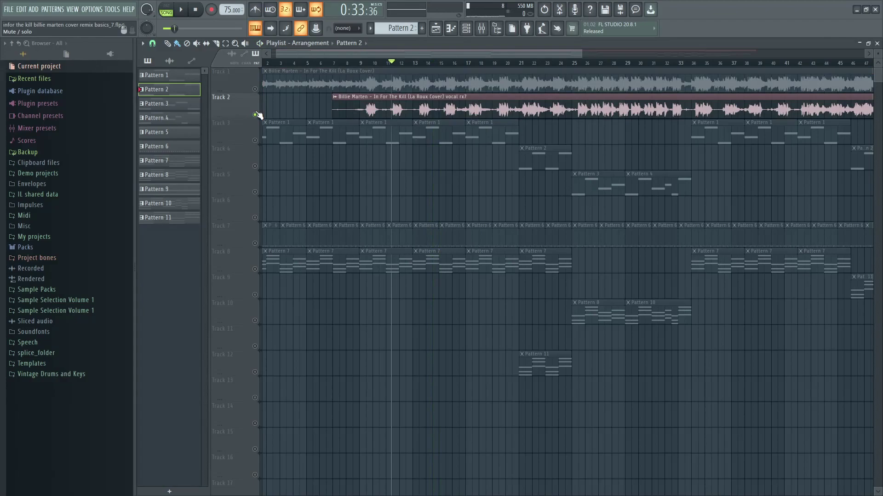
{"action": "key", "text": "space"}
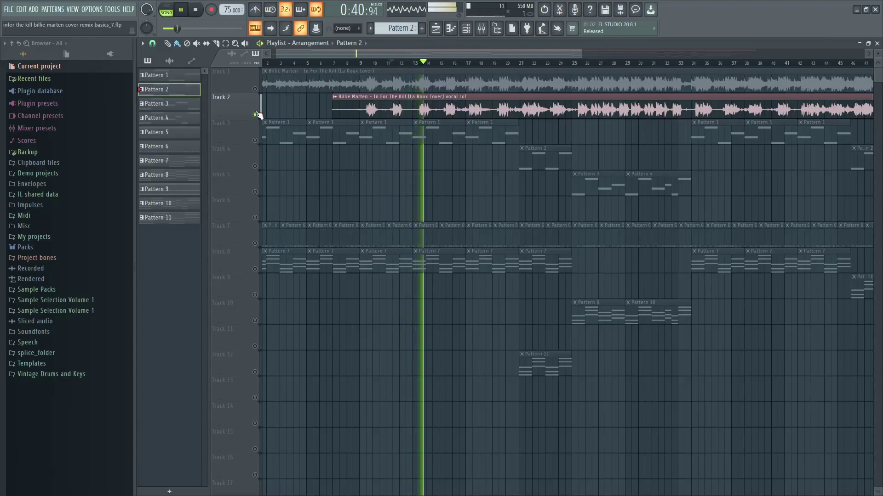
{"action": "key", "text": "space"}
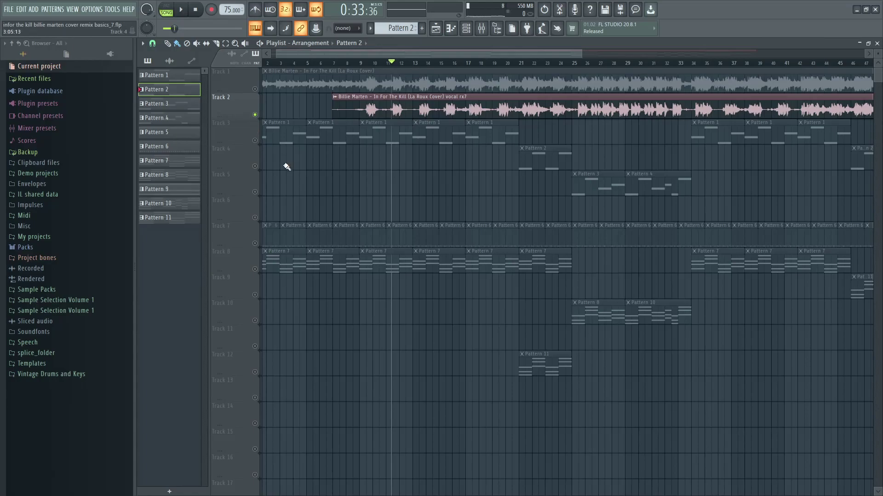
- Unmute the pattern tracks 3 to 11 alongside the vocal on Track 2 and play the remix
{"action": "scroll", "coordinate": [285, 175], "scroll_direction": "down", "scroll_amount": 2}
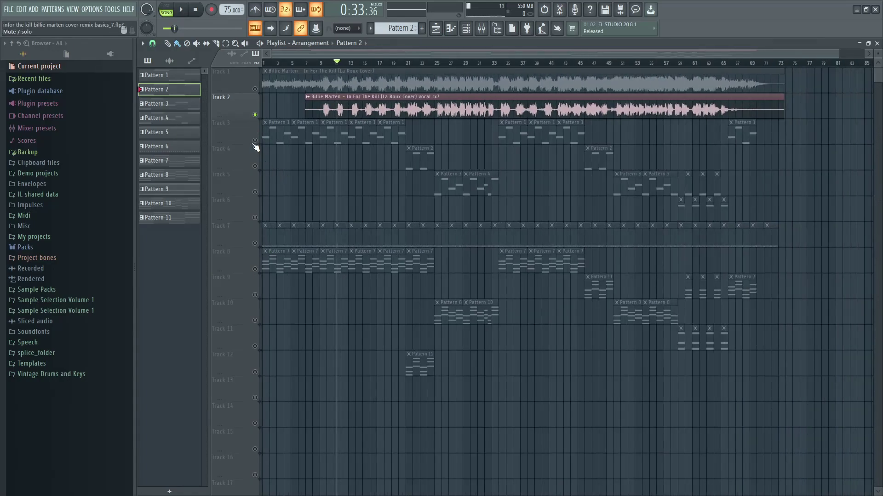
{"action": "left_click", "coordinate": [255, 140], "text": "ctrl"}
{"action": "left_click", "coordinate": [255, 140], "text": "ctrl"}
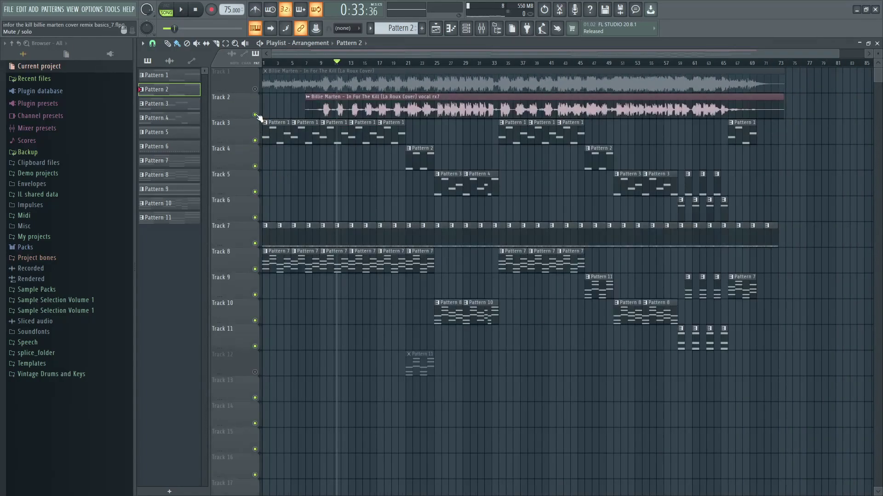
{"action": "key", "text": "space"}
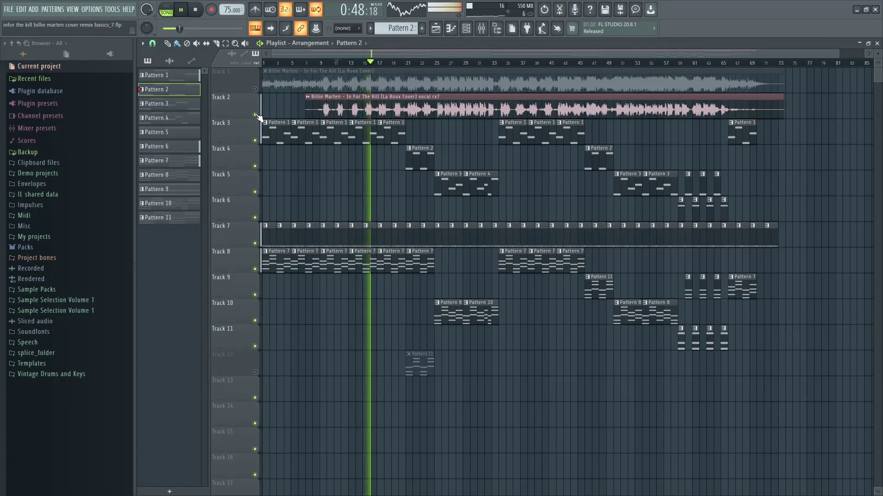
{"action": "key", "text": "space"}
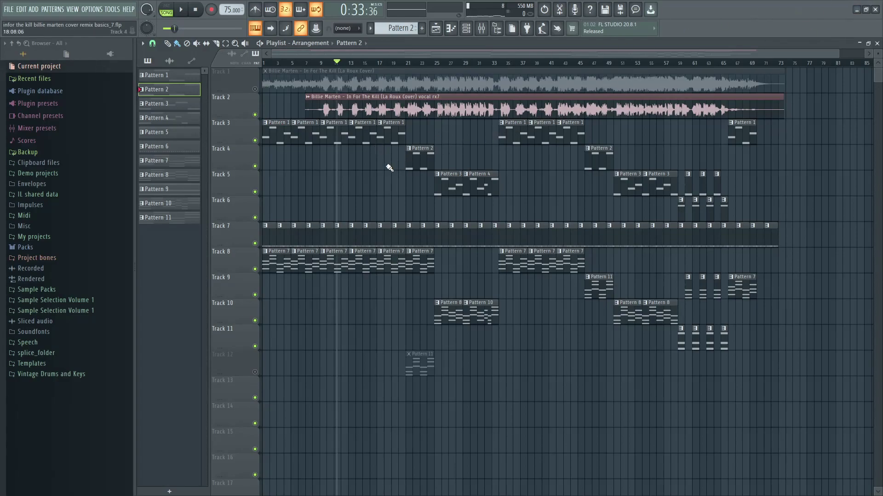
- Switch to iZotope RX 7 and play the original song, starting again from about 0:28 to hear the vocal entry
{"action": "key", "text": "alt+Tab"}
{"action": "key", "text": "alt+Tab"}
{"action": "key", "text": "alt+Tab"}
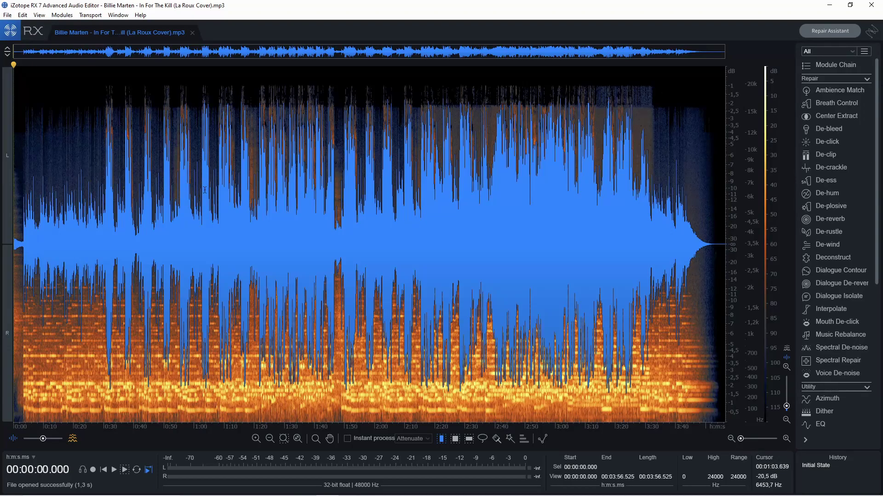
{"action": "key", "text": "space"}
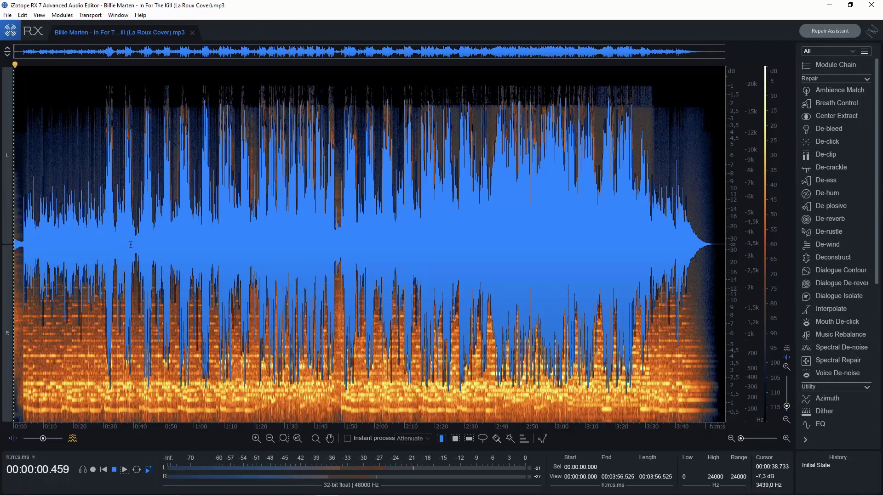
{"action": "left_click", "coordinate": [97, 141]}
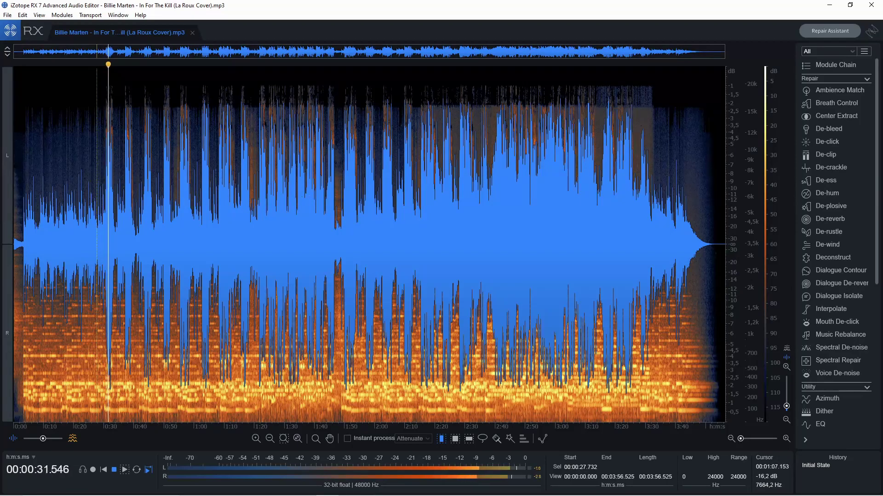
{"action": "key", "text": "space"}
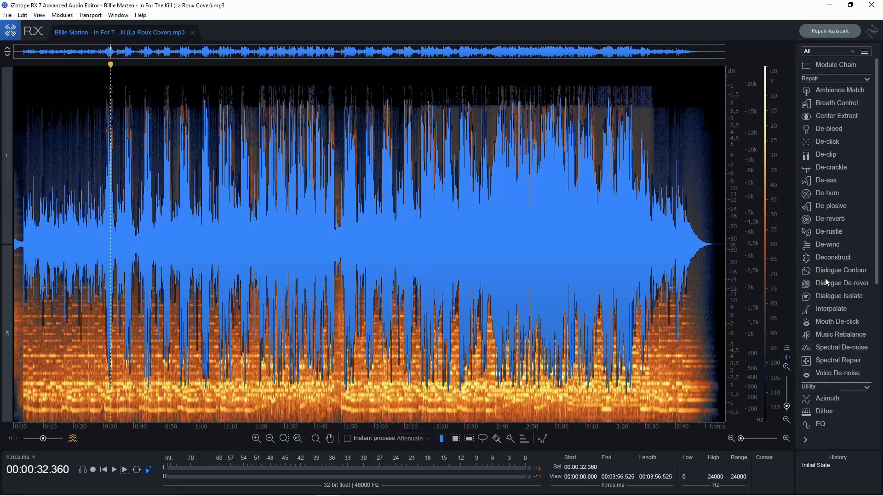
- Open Music Rebalance for the song, try out the sensitivity sliders and return all four sensitivities to 0.0
{"action": "left_click", "coordinate": [848, 335]}
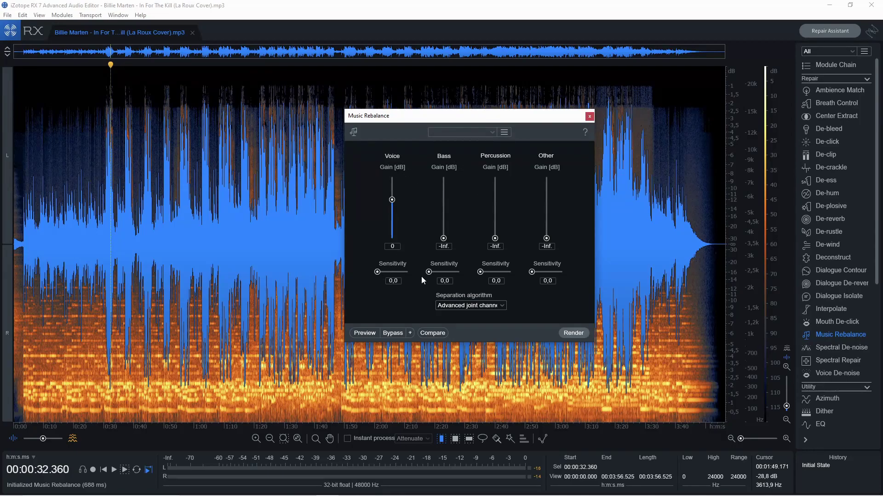
{"action": "left_click_drag", "start_coordinate": [433, 271], "coordinate": [547, 272]}
{"action": "mouse_move", "coordinate": [377, 272]}
{"action": "left_mouse_down"}
{"action": "mouse_move", "coordinate": [392, 275]}
{"action": "mouse_move", "coordinate": [374, 275]}
{"action": "left_mouse_up"}
{"action": "left_click_drag", "start_coordinate": [434, 272], "coordinate": [427, 271]}
{"action": "left_click_drag", "start_coordinate": [494, 272], "coordinate": [478, 273]}
{"action": "left_click_drag", "start_coordinate": [547, 272], "coordinate": [528, 275]}
{"action": "left_click_drag", "start_coordinate": [429, 272], "coordinate": [445, 275]}
- Switch the separation algorithm to Channel independent and back to Advanced joint channel
{"action": "left_click", "coordinate": [459, 305]}
{"action": "left_click", "coordinate": [458, 314]}
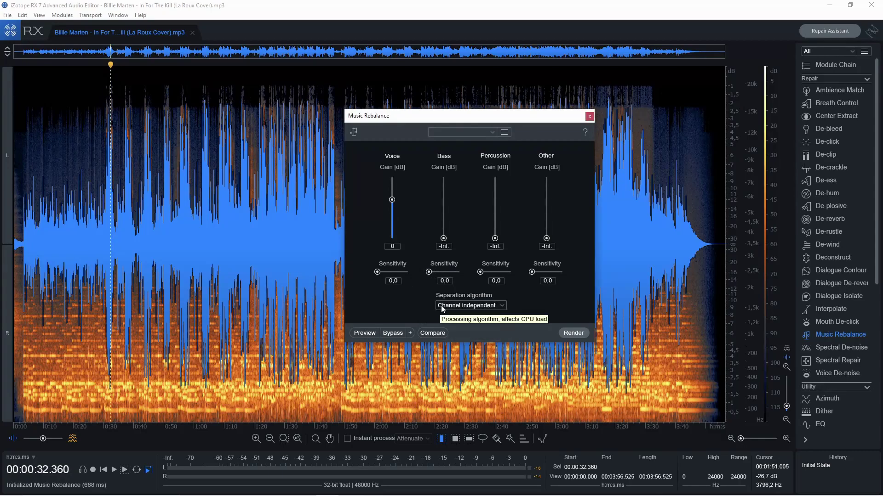
{"action": "left_click", "coordinate": [440, 305]}
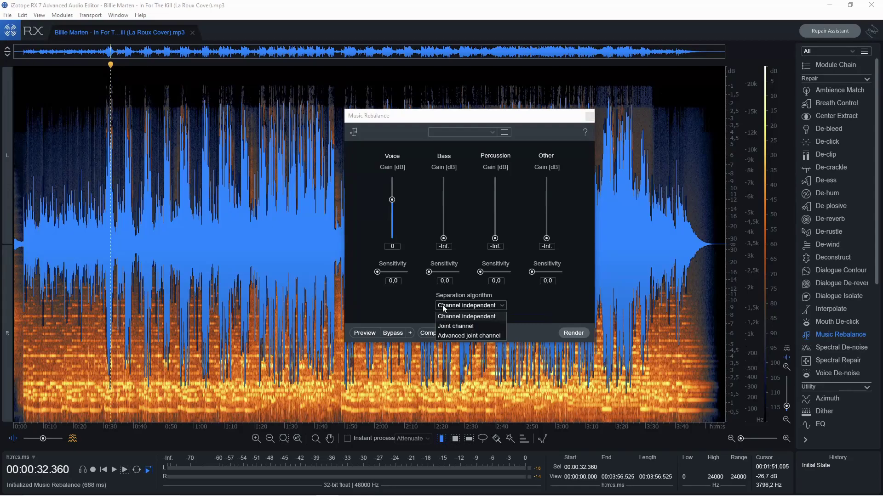
{"action": "left_click", "coordinate": [445, 335]}
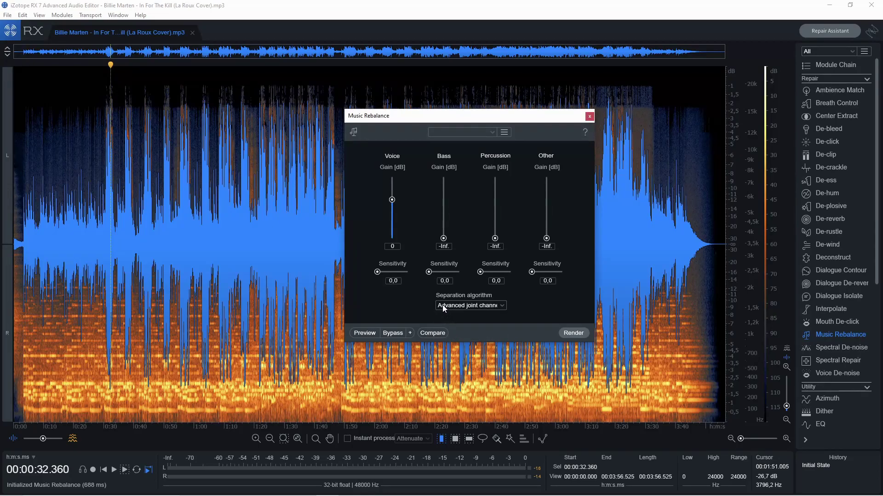
- Preview the vocal isolation while setting Voice sensitivity to 0.0 and the Bass, Percussion and Other sensitivities to 5.0
{"action": "left_click", "coordinate": [363, 333]}
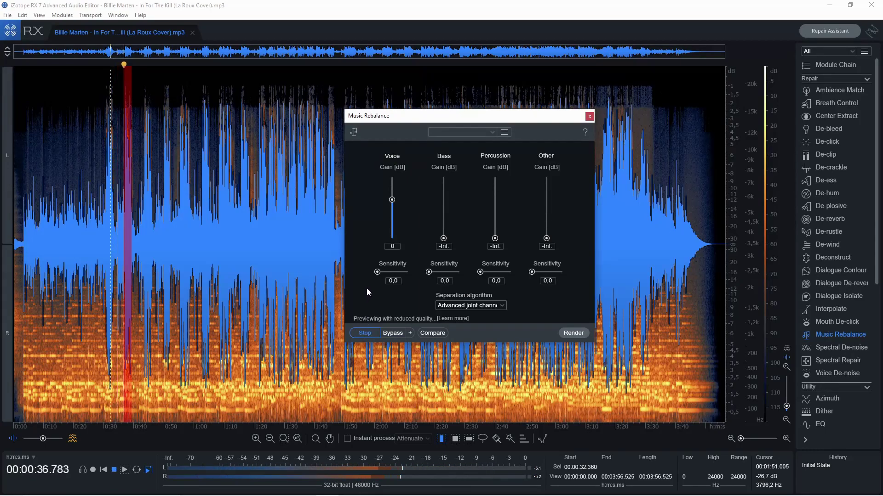
{"action": "left_click_drag", "start_coordinate": [377, 271], "coordinate": [393, 276]}
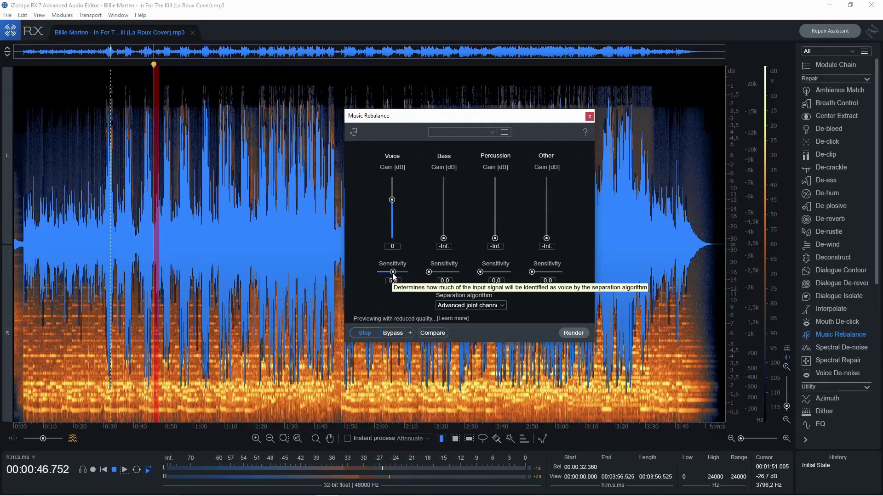
{"action": "left_click_drag", "start_coordinate": [393, 272], "coordinate": [547, 272]}
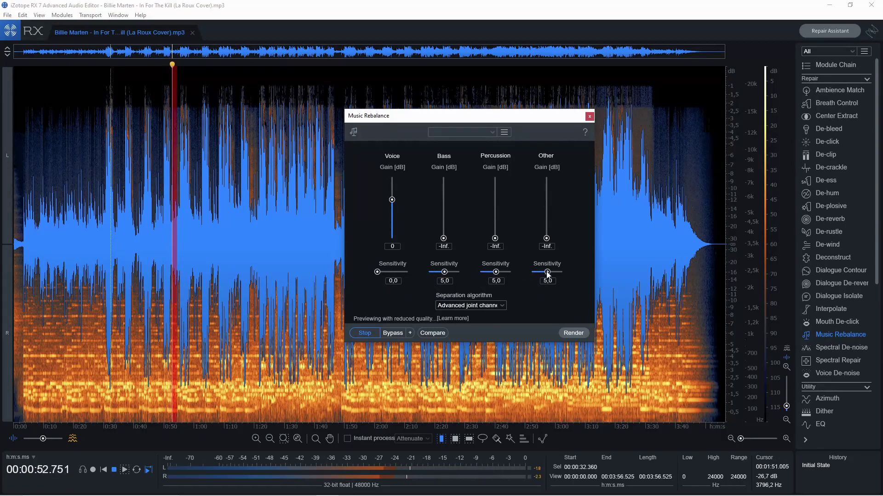
{"action": "left_click", "coordinate": [365, 333]}
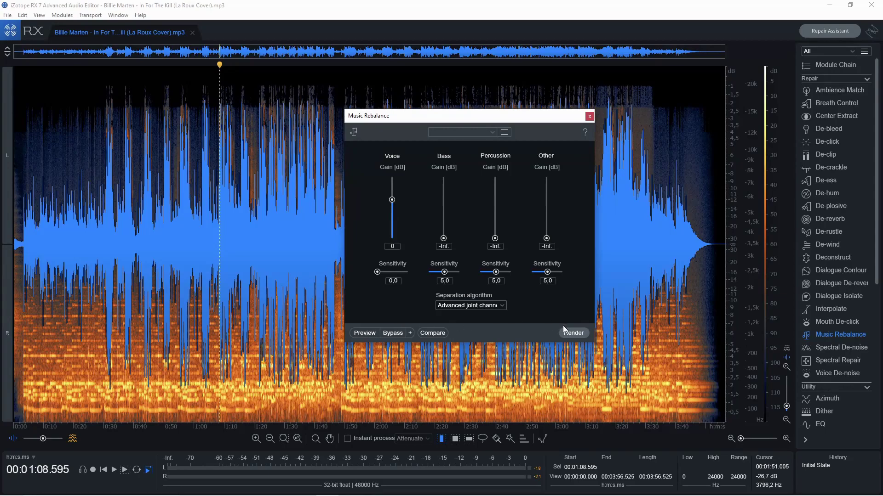
- Start rendering the Music Rebalance separation, cancel the processing and close the module
{"action": "left_click", "coordinate": [576, 334]}
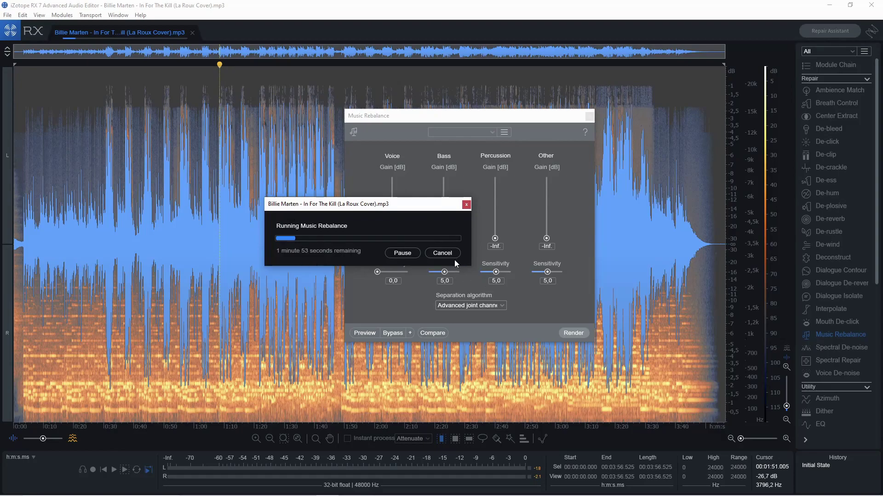
{"action": "left_click", "coordinate": [443, 254]}
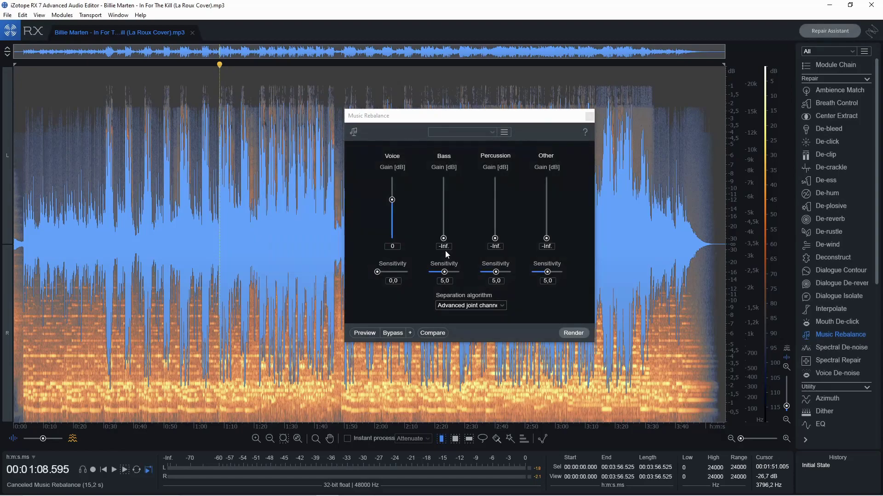
{"action": "left_click", "coordinate": [589, 116]}
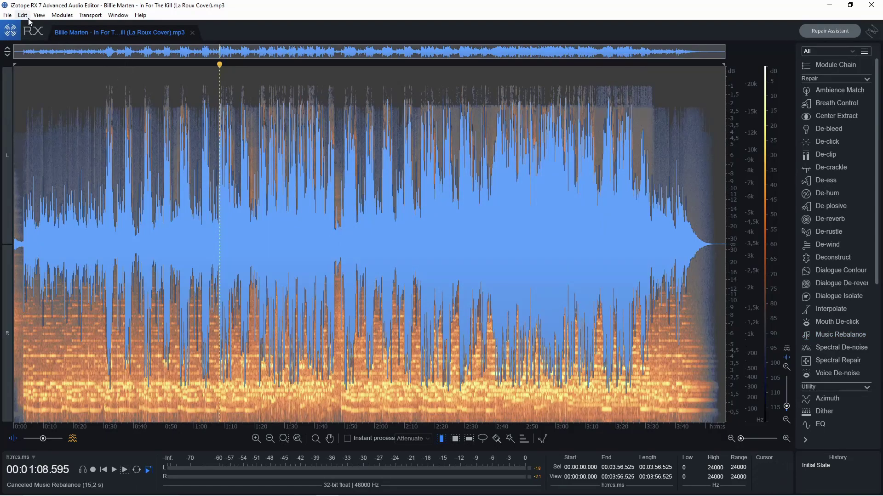
{"action": "left_click", "coordinate": [9, 16]}
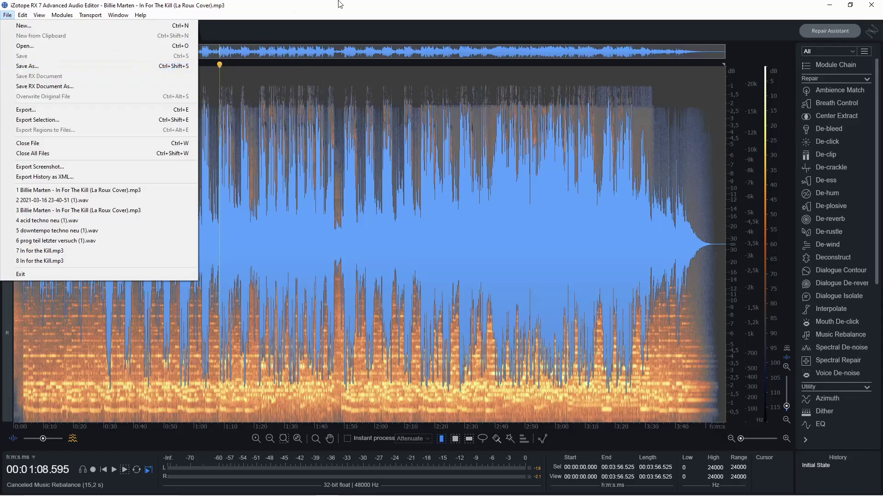
{"action": "key", "text": "Escape"}
{"action": "key", "text": "Escape"}
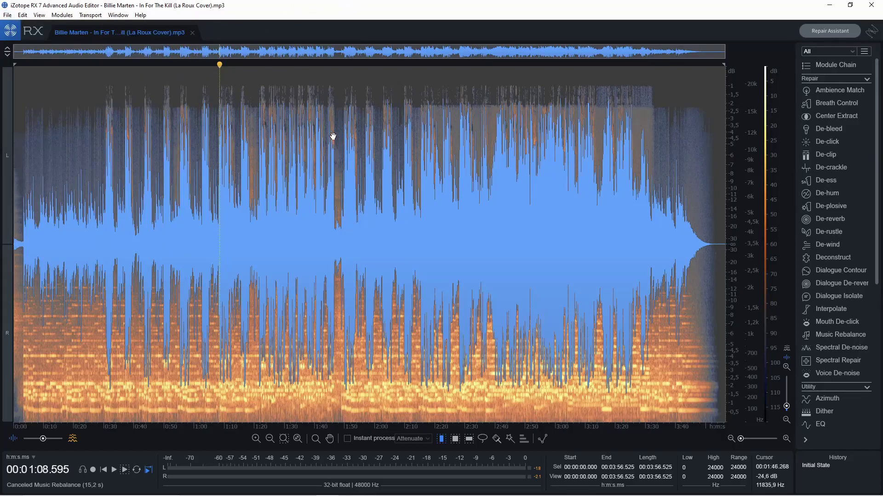
- Switch to FL Studio and open the Fruity Limiter on the vocal clip's mixer track, Insert 9
{"action": "key", "text": "alt+Tab"}
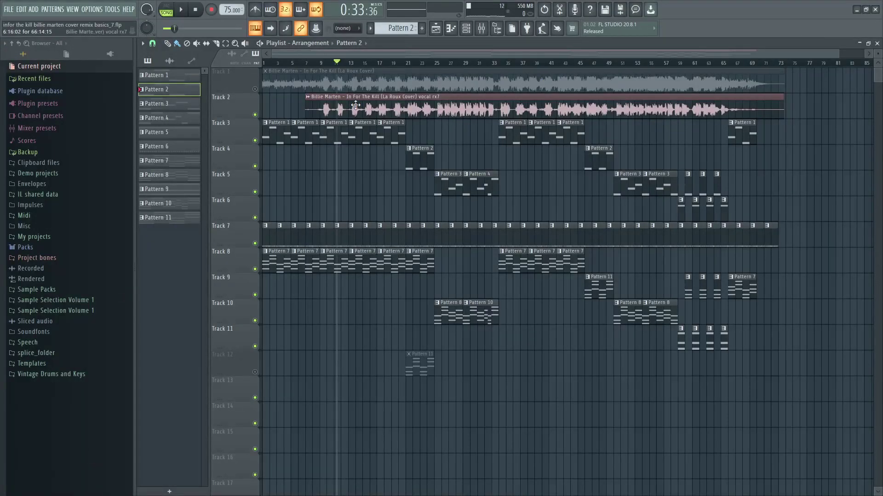
{"action": "double_click", "coordinate": [385, 109]}
{"action": "left_click", "coordinate": [437, 123]}
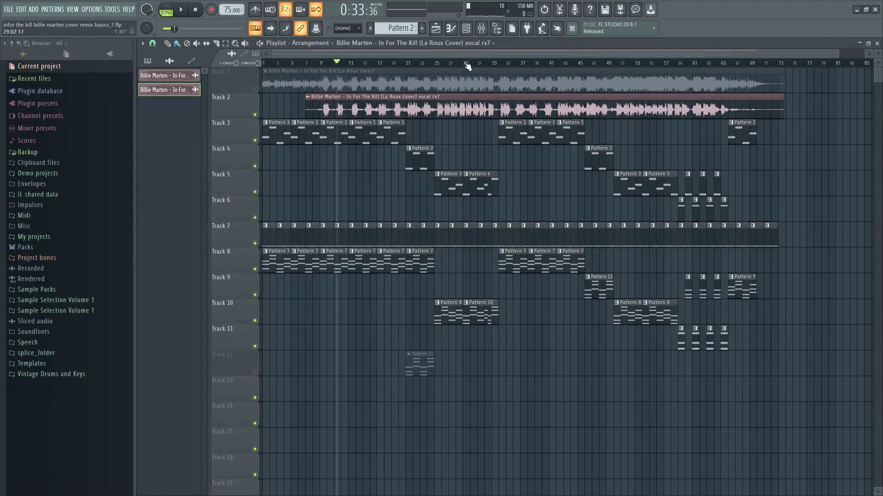
{"action": "left_click", "coordinate": [481, 28]}
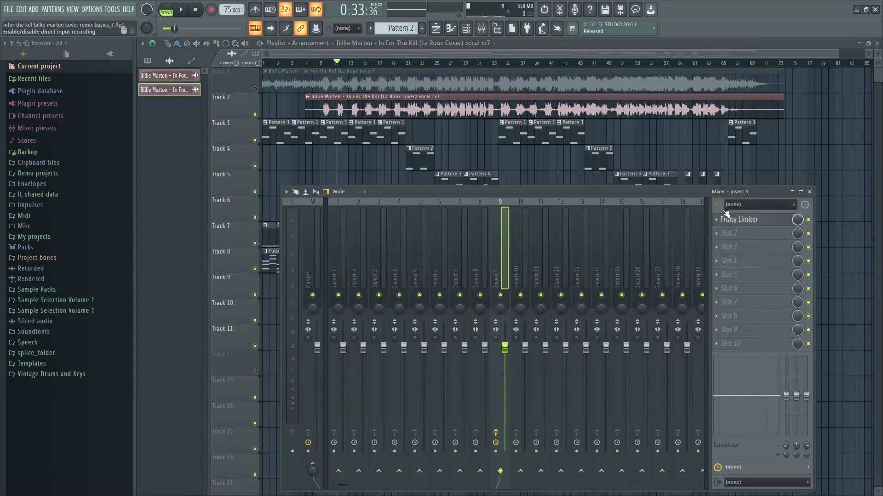
{"action": "left_click", "coordinate": [747, 221]}
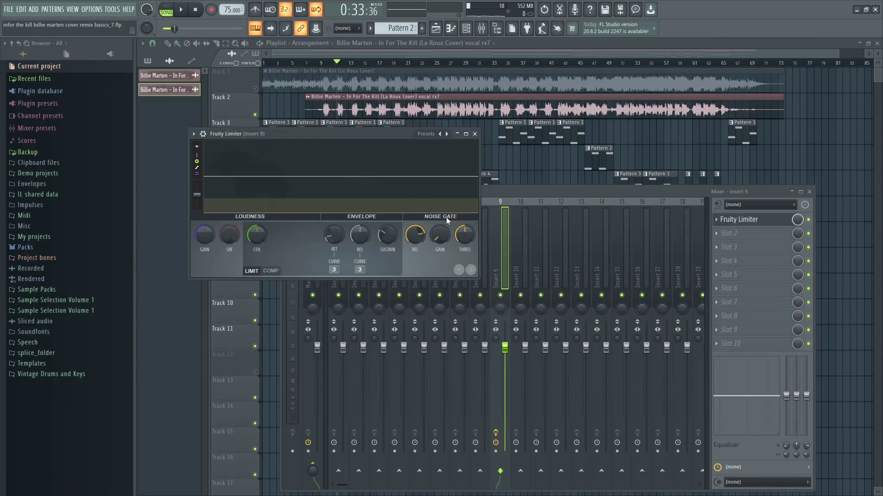
- Raise the limiter's noise gate threshold slightly, try a gate release of about 567 ms and play the remix
{"action": "left_click_drag", "start_coordinate": [465, 235], "coordinate": [464, 225]}
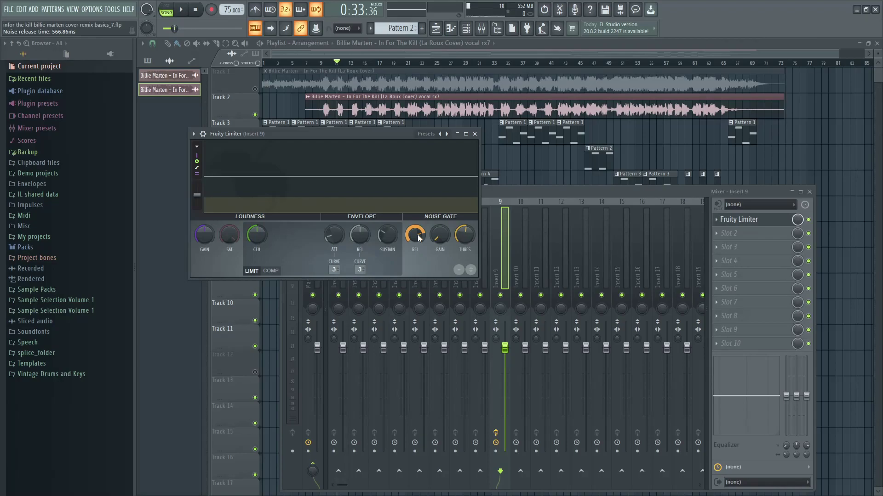
{"action": "key", "text": "space"}
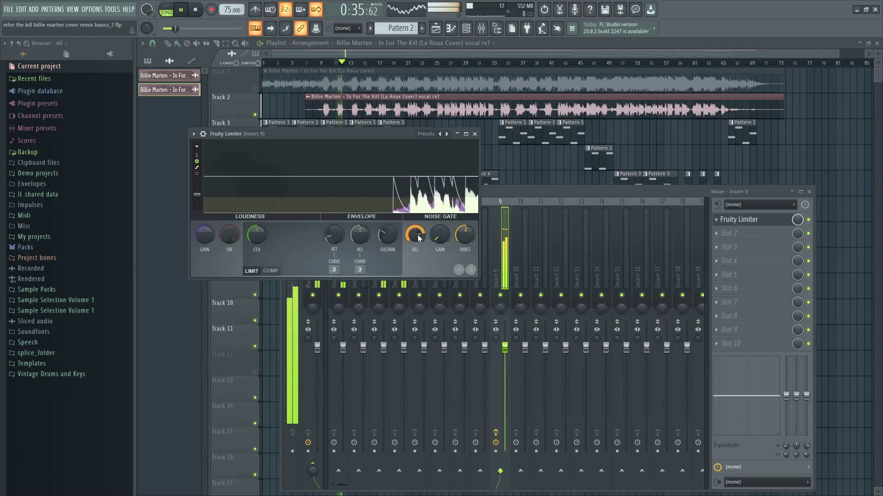
{"action": "key", "text": "space"}
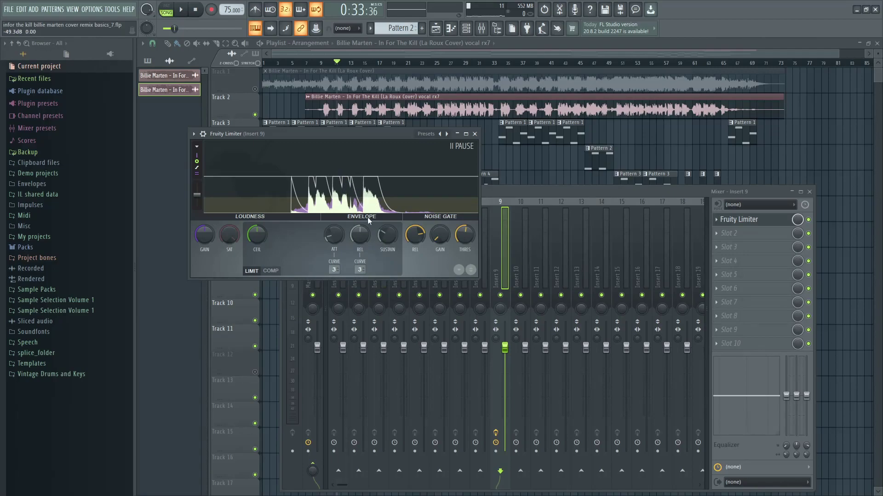
- Try a much shorter noise gate release on the vocal's Fruity Limiter and play the remix from the current start position
{"action": "left_click_drag", "start_coordinate": [415, 237], "coordinate": [415, 250]}
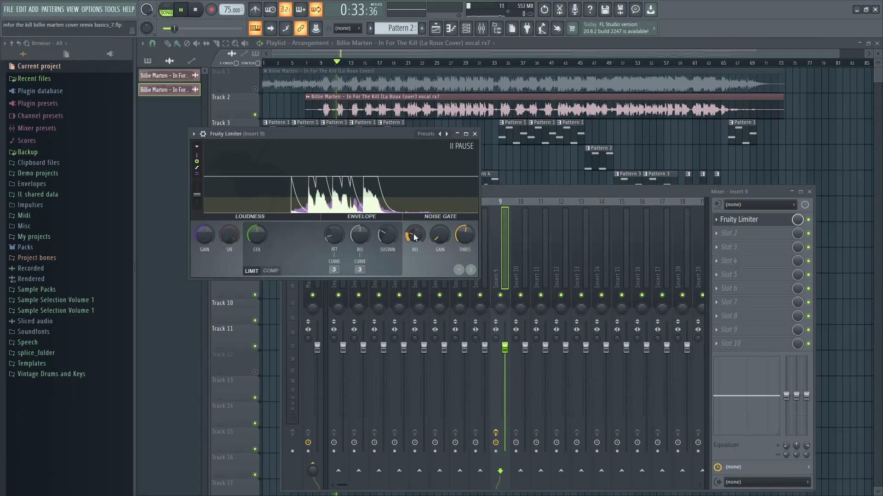
{"action": "key", "text": "space"}
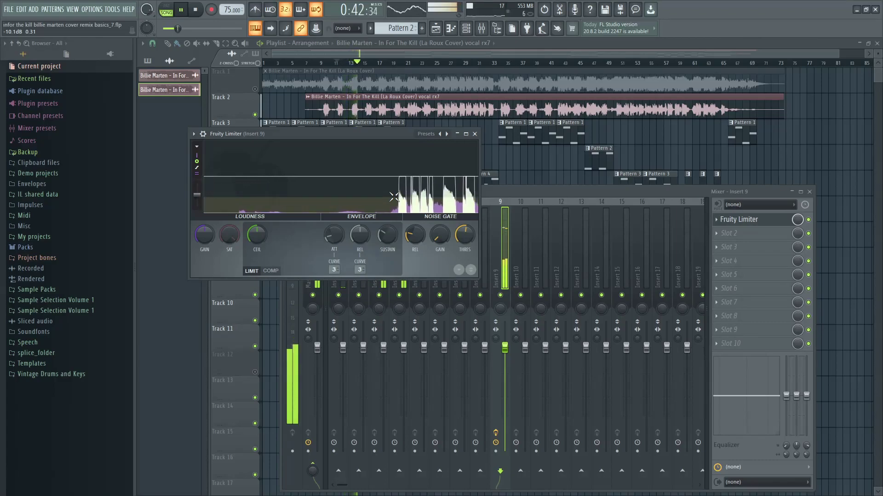
{"action": "key", "text": "space"}
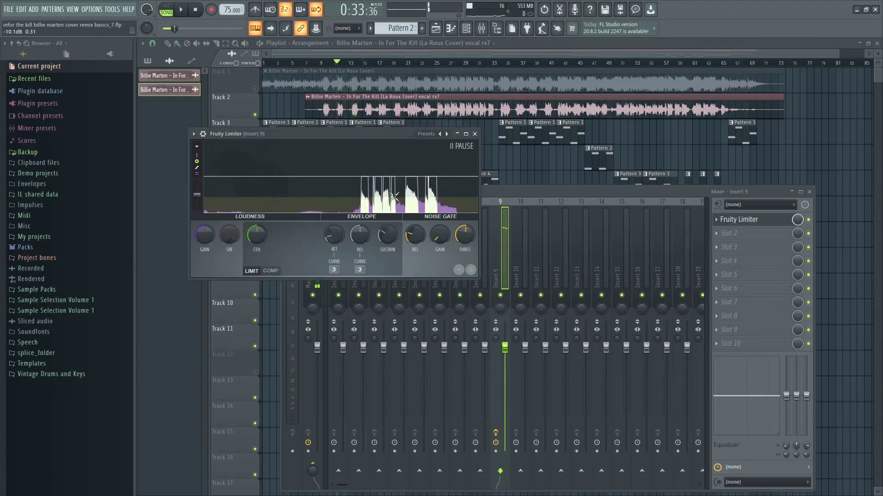
- Lengthen the limiter's noise gate release well beyond the short setting, play the remix to check the vocal and close the limiter
{"action": "left_click_drag", "start_coordinate": [415, 234], "coordinate": [415, 227]}
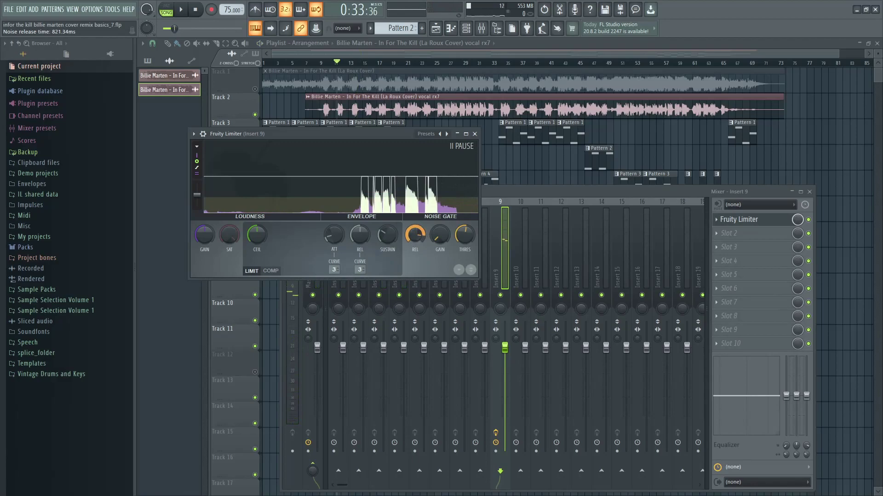
{"action": "key", "text": "space"}
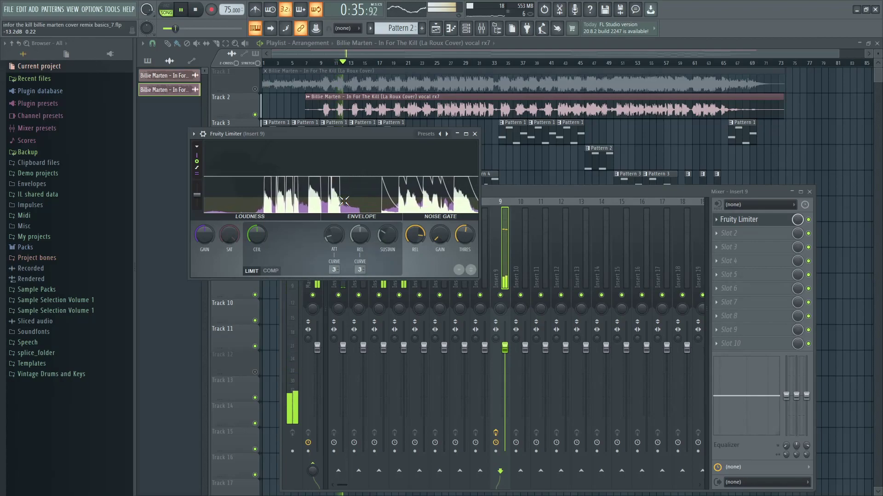
{"action": "key", "text": "space"}
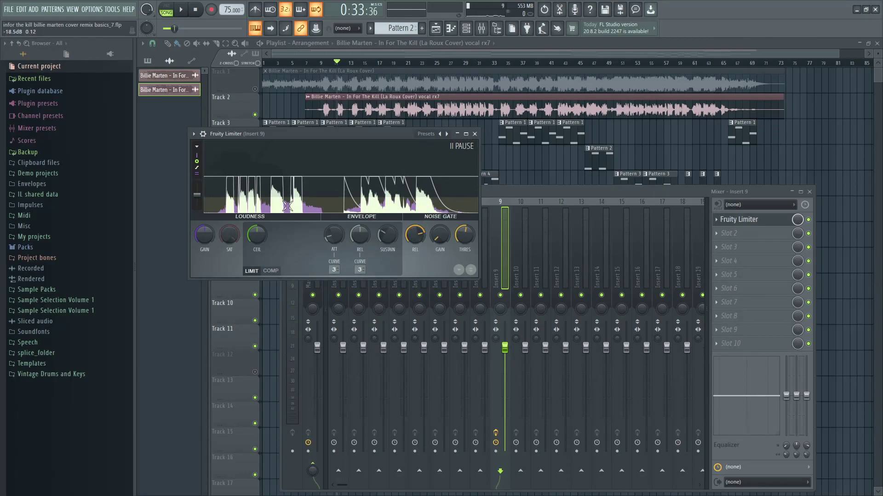
{"action": "left_click", "coordinate": [475, 134]}
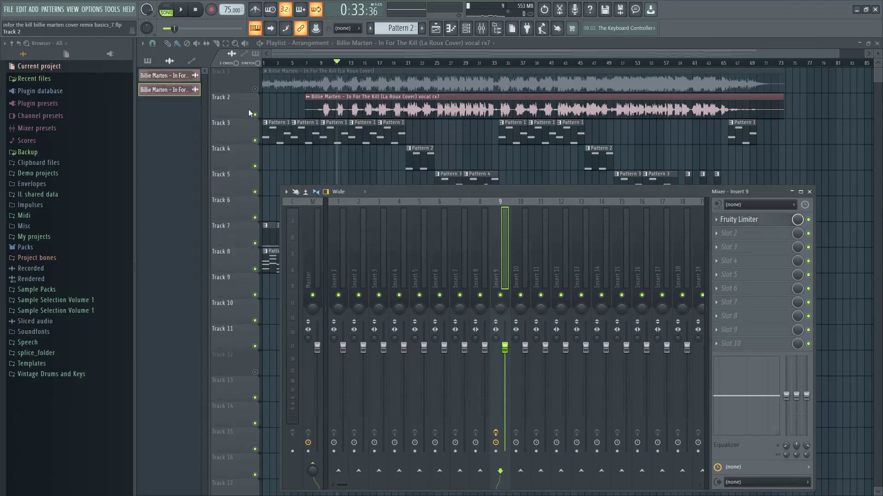
- Close the mixer, solo the extracted vocal on Track 2 and play it, moving the playback position to bar 25
{"action": "key", "text": "F9"}
{"action": "key", "text": "space"}
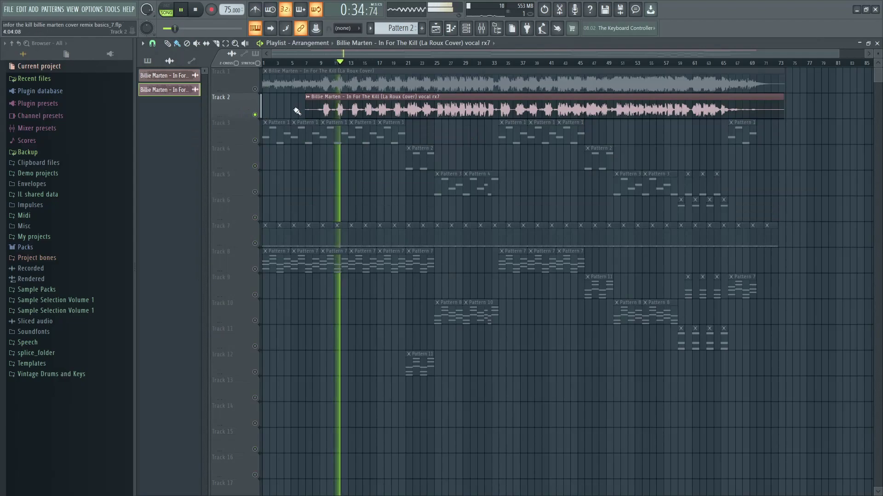
{"action": "left_click", "coordinate": [439, 62]}
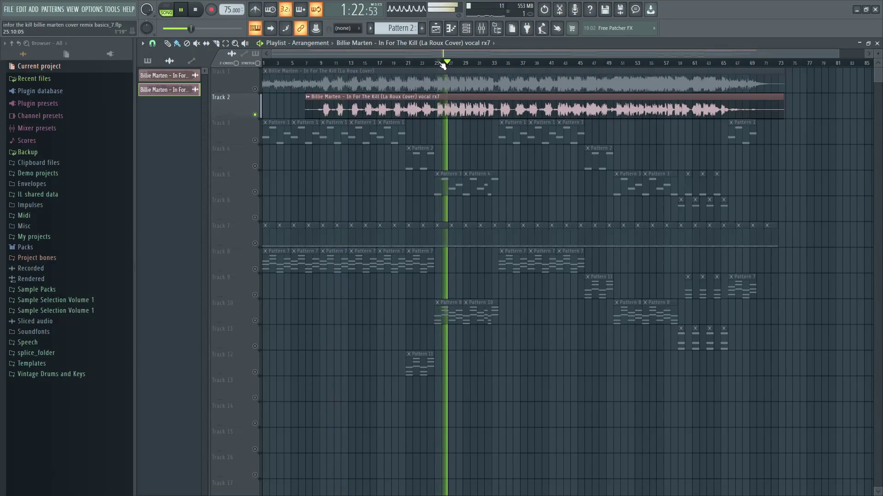
{"action": "key", "text": "space"}
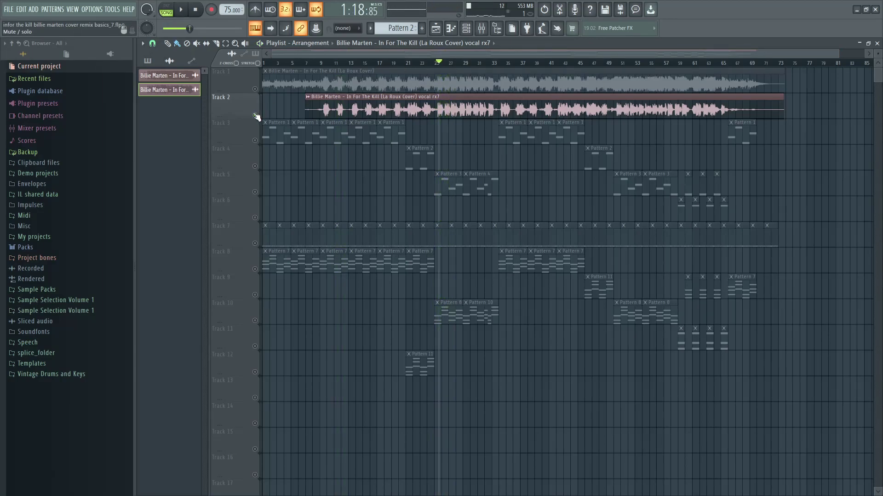
- Compare the original song on Track 1 with the extracted vocal on Track 2 by soloing and playing each from bar 25
{"action": "left_click", "coordinate": [255, 89], "text": "ctrl"}
{"action": "key", "text": "space"}
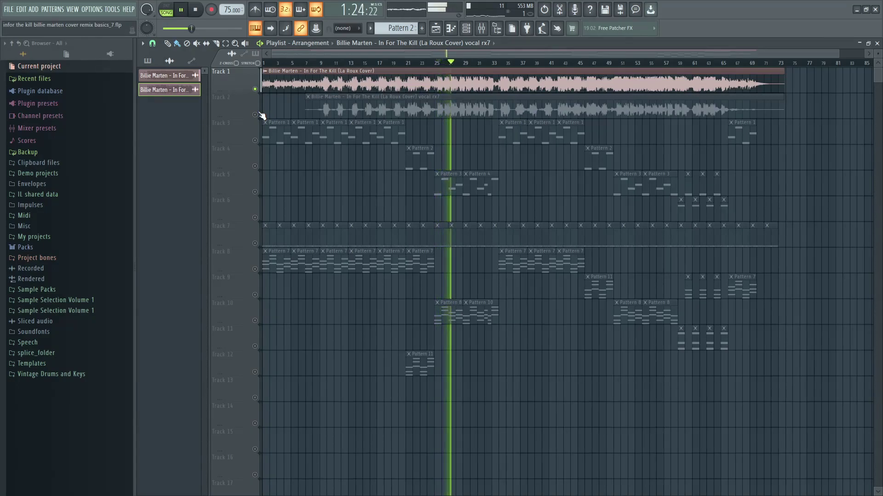
{"action": "key", "text": "space"}
{"action": "key", "text": "space"}
{"action": "left_click", "coordinate": [256, 114], "text": "ctrl"}
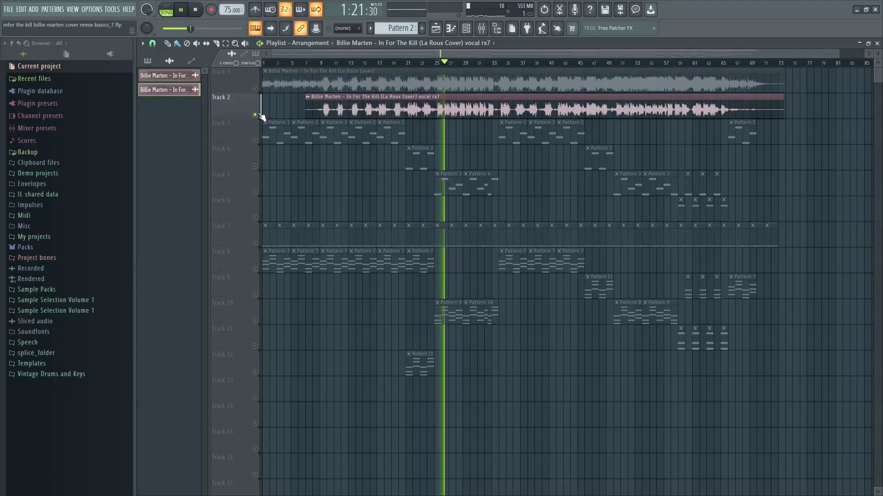
{"action": "key", "text": "space"}
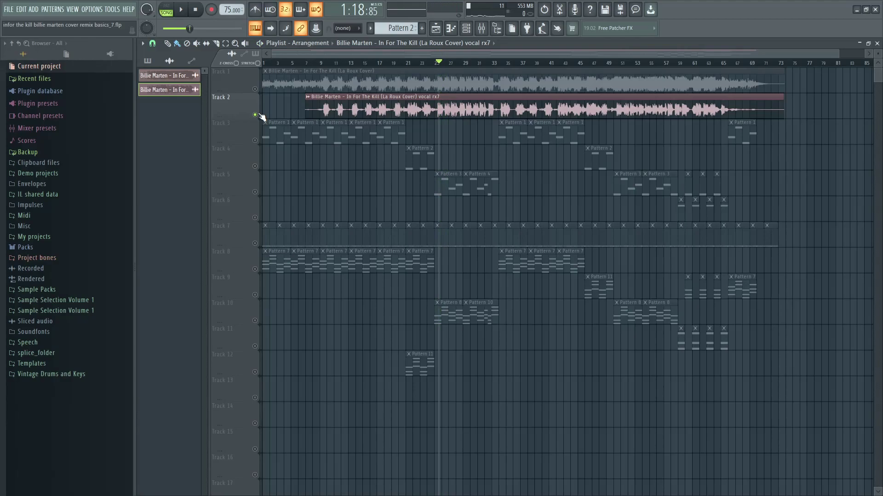
- Unsolo Track 2 to bring back the instrumental tracks, keeping Tracks 1 and 12 muted, and play the remix from bar 25
{"action": "left_click", "coordinate": [255, 140], "text": "ctrl"}
{"action": "right_click", "coordinate": [256, 114]}
{"action": "right_click", "coordinate": [256, 115]}
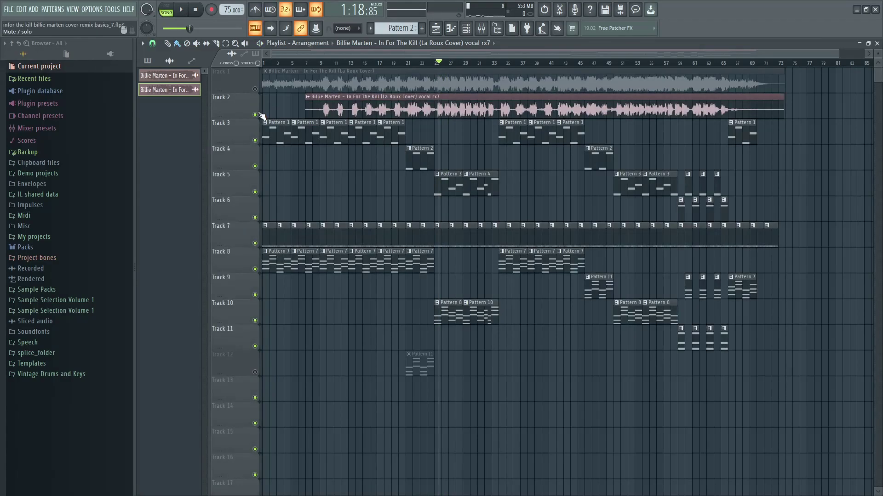
{"action": "key", "text": "space"}
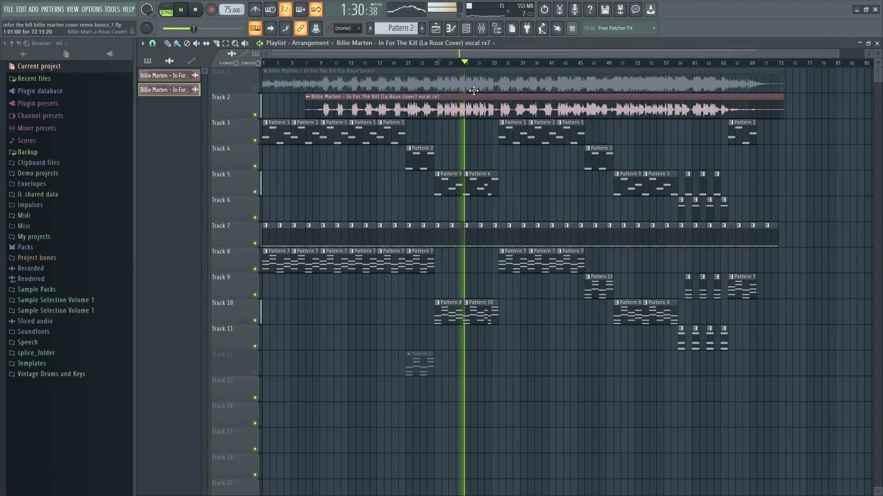
{"action": "key", "text": "space"}
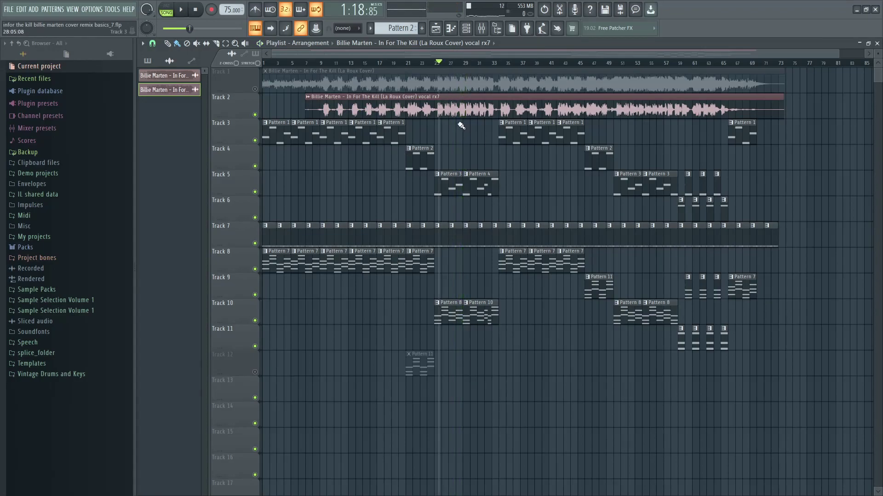